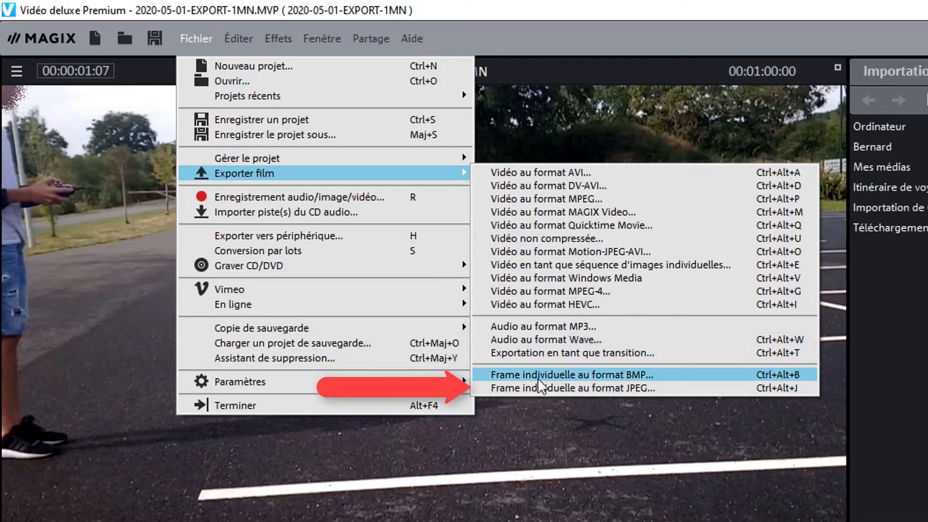
Open the video-file export options for the 1MN film and review the available formats, keeping Windows Media video
click(699, 495)
click(377, 508)
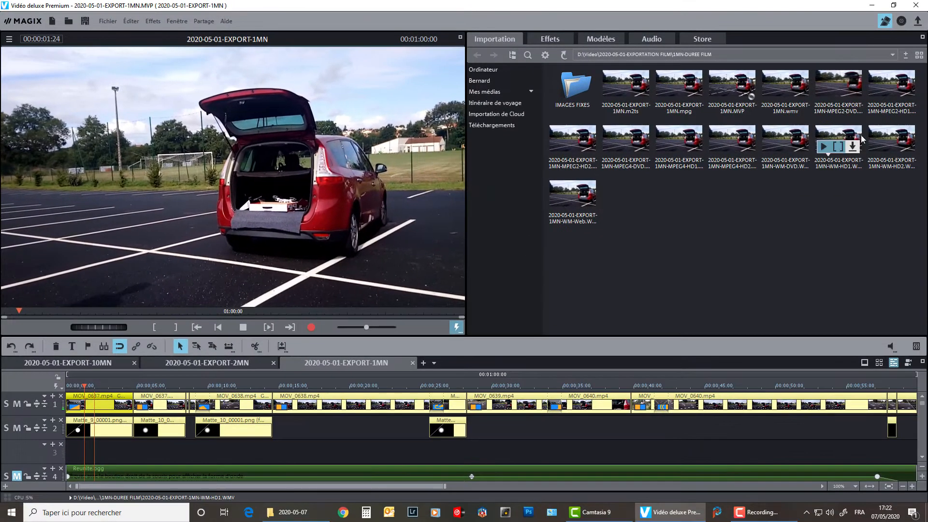
click(919, 21)
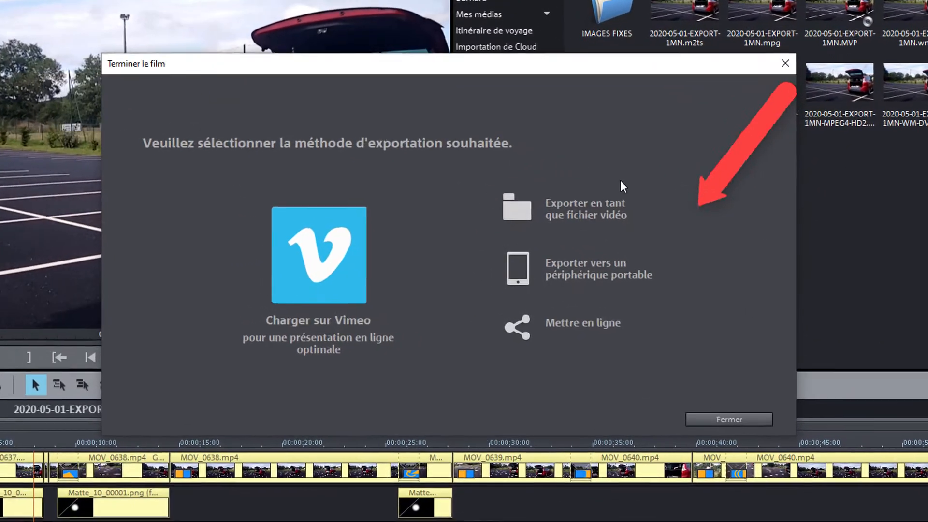
click(594, 217)
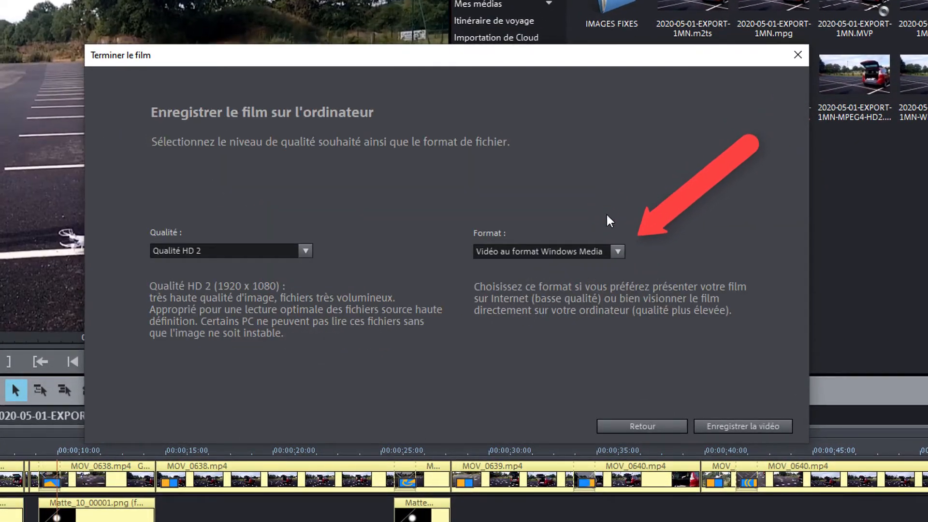
click(617, 251)
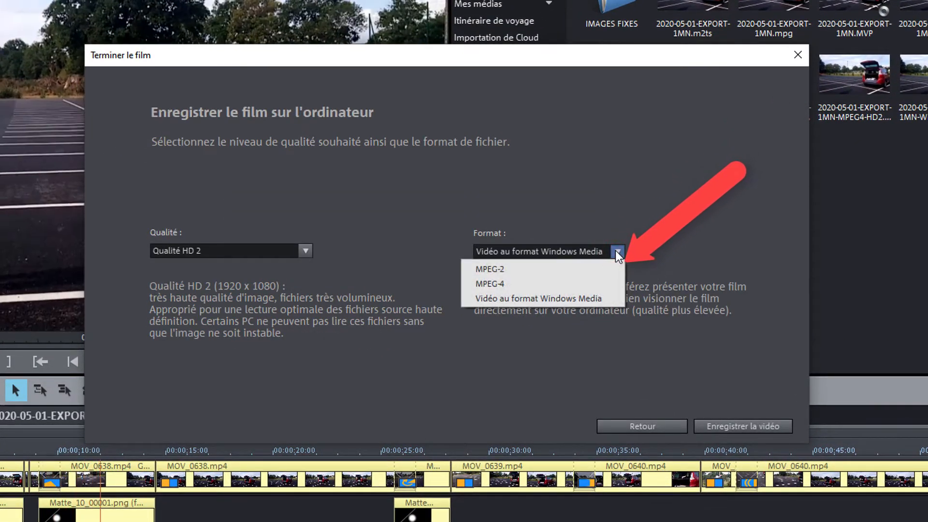
click(576, 300)
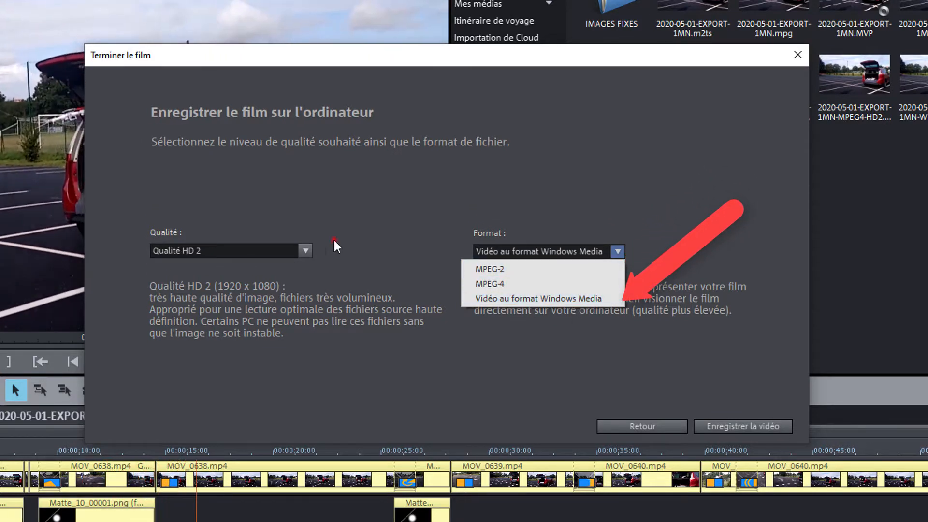
Review the available export quality levels, then close the film export dialog without saving a video
click(305, 251)
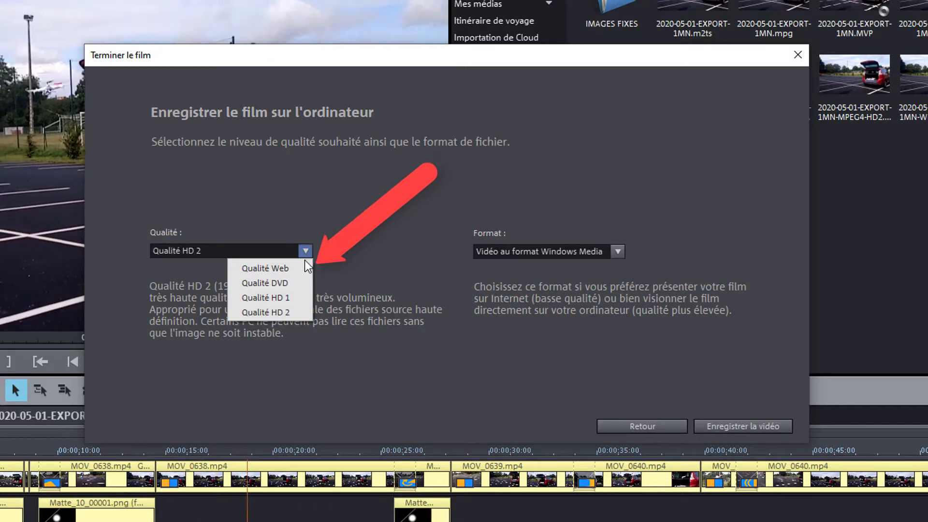
click(376, 239)
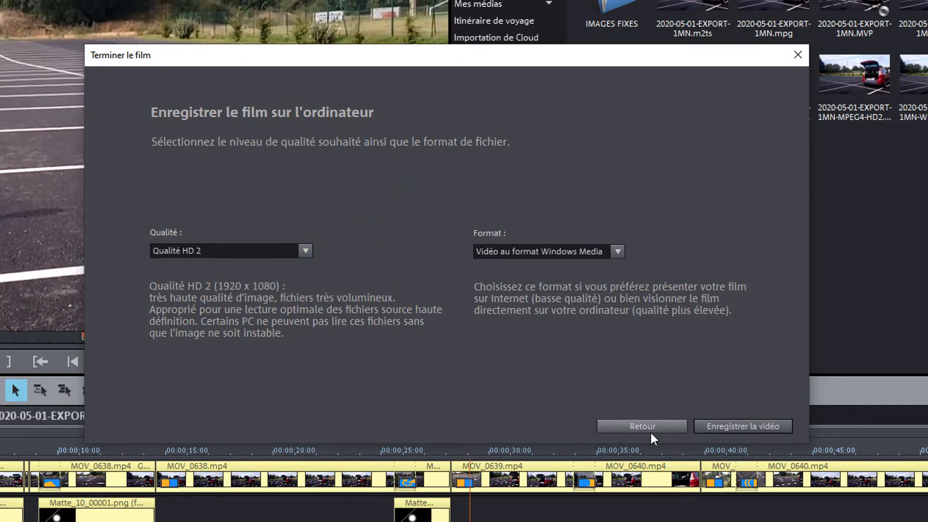
click(650, 426)
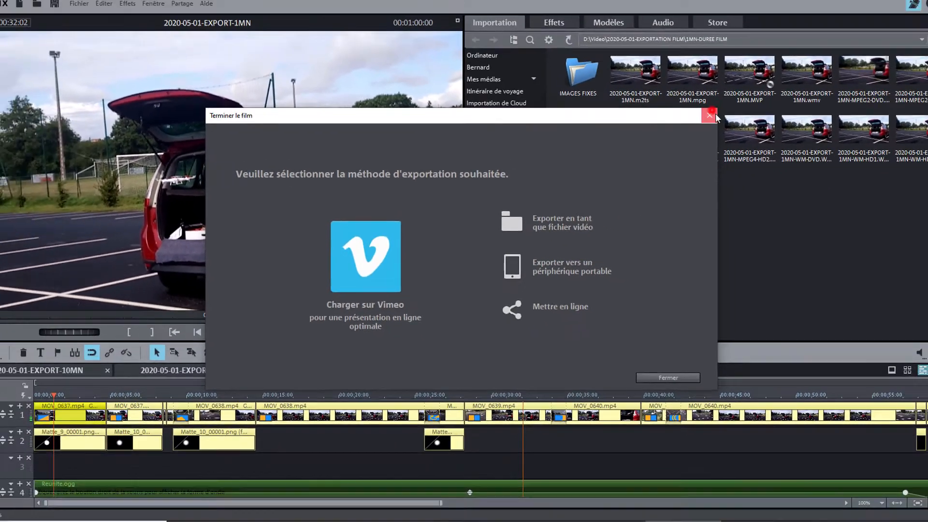
click(798, 55)
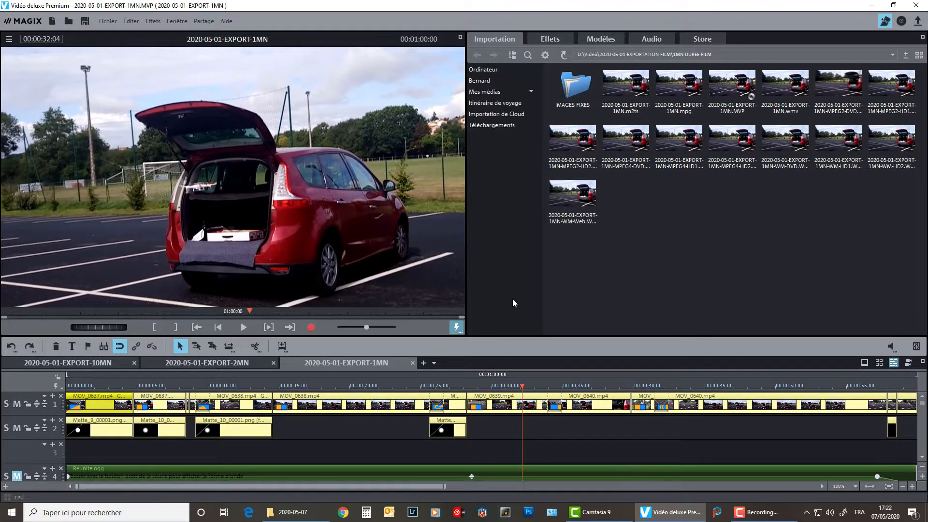
Play a passage of the 2020-05-01-EXPORT-1MN film, then switch to 2020-05-01-EXPORT-2MN and preview it
key(space)
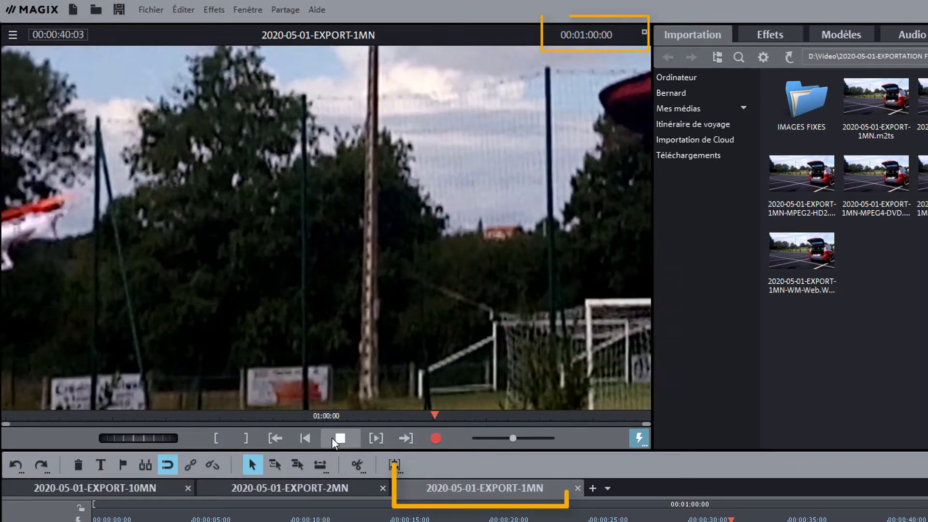
click(340, 438)
click(322, 489)
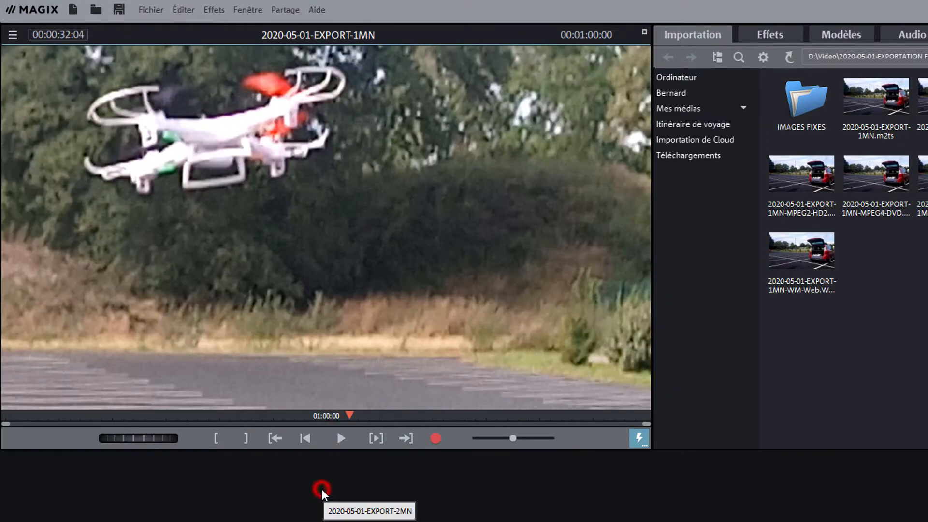
click(340, 438)
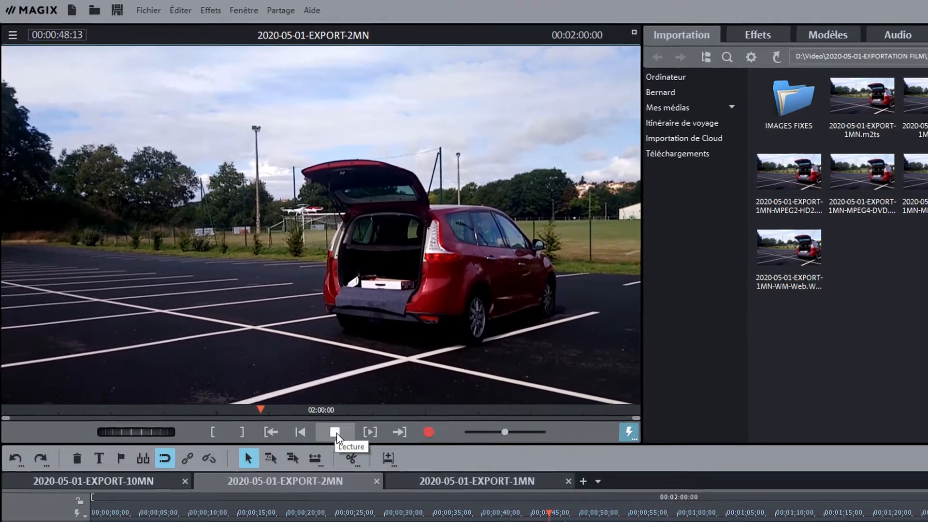
click(337, 437)
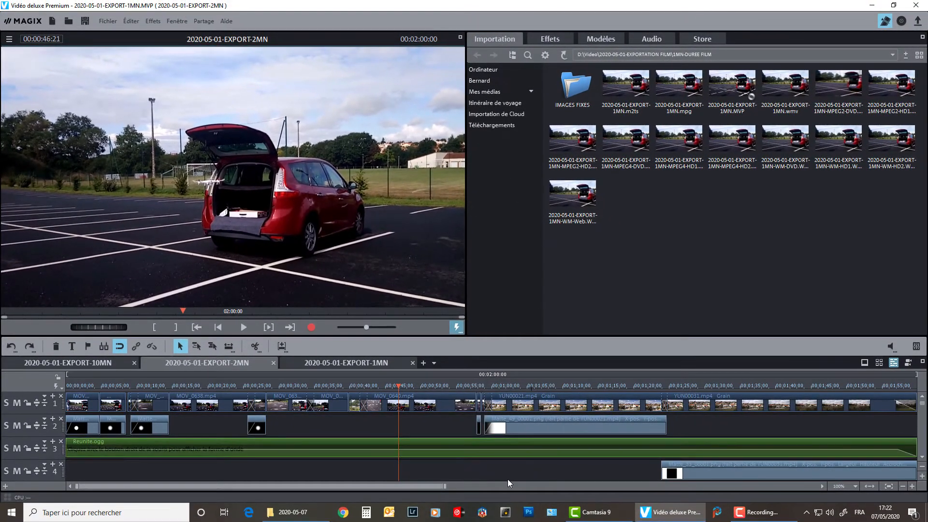
Preview the 2MN film from about 1:10 and from the start of the YUN00031.mp4 clip, then switch to the 10MN film
drag(480, 449, 480, 474)
click(247, 330)
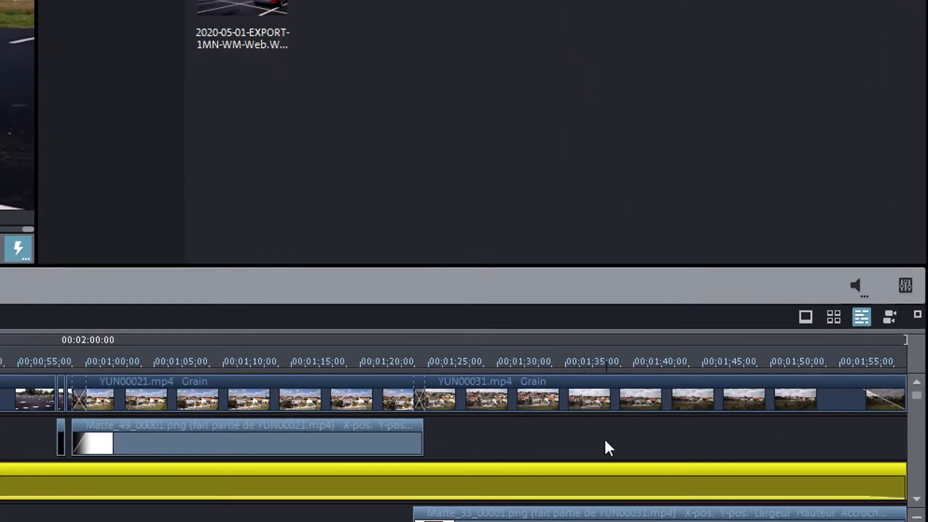
click(236, 361)
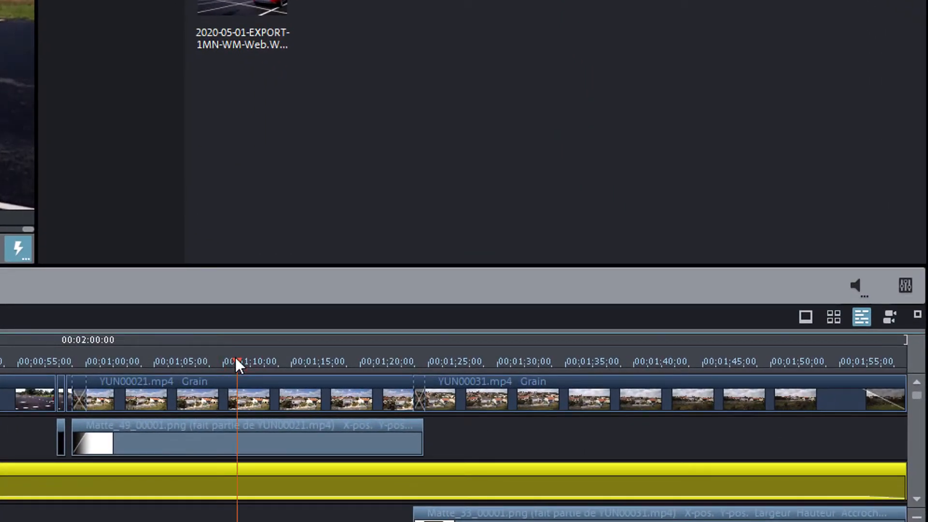
key(space)
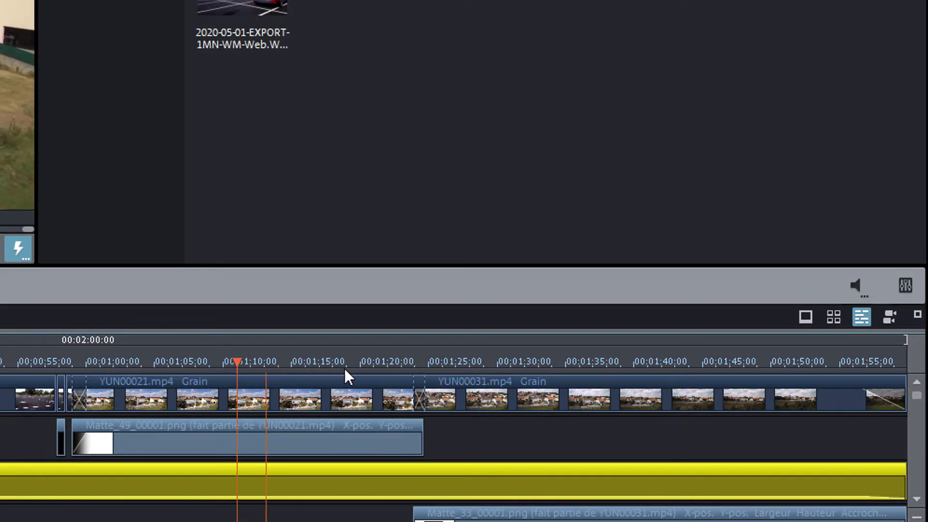
click(420, 363)
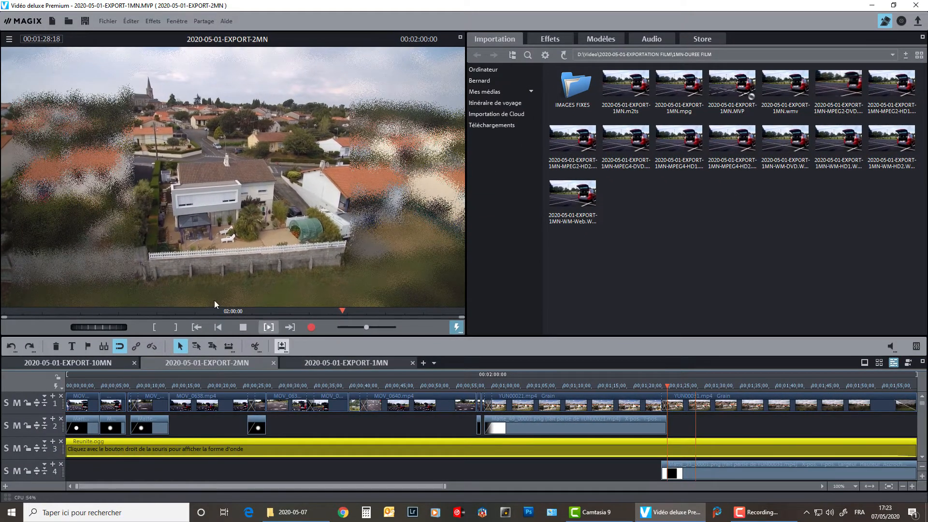
click(244, 327)
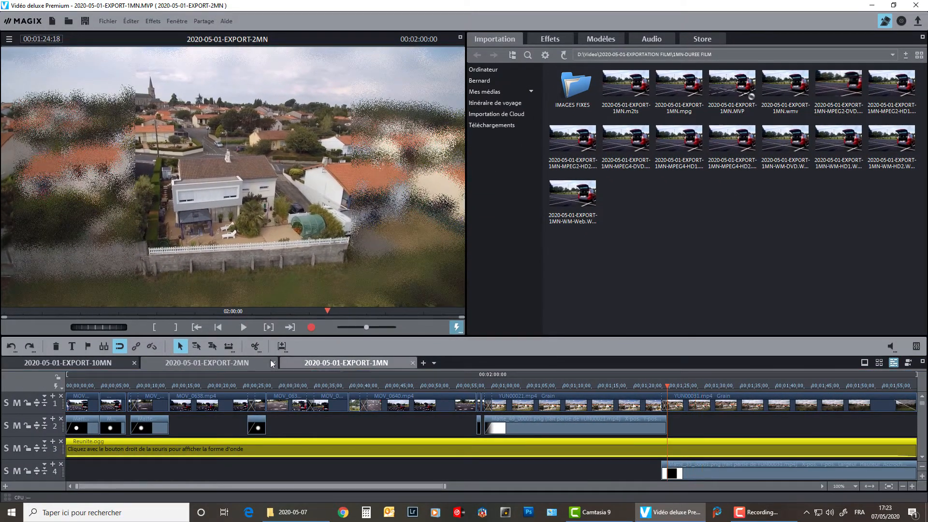
click(105, 364)
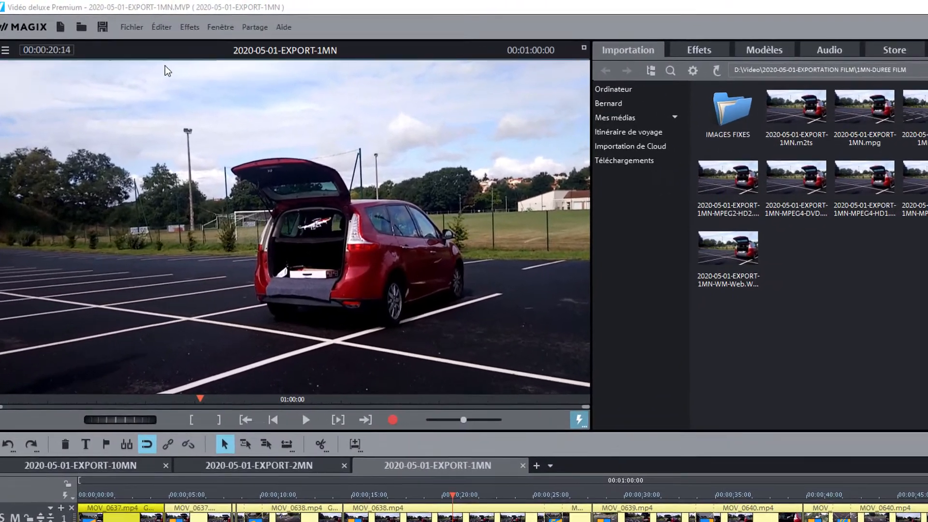
View the AVI export settings for the 1MN film and browse to the 1MN-DUREE FILM folder as the output location
click(131, 27)
click(133, 27)
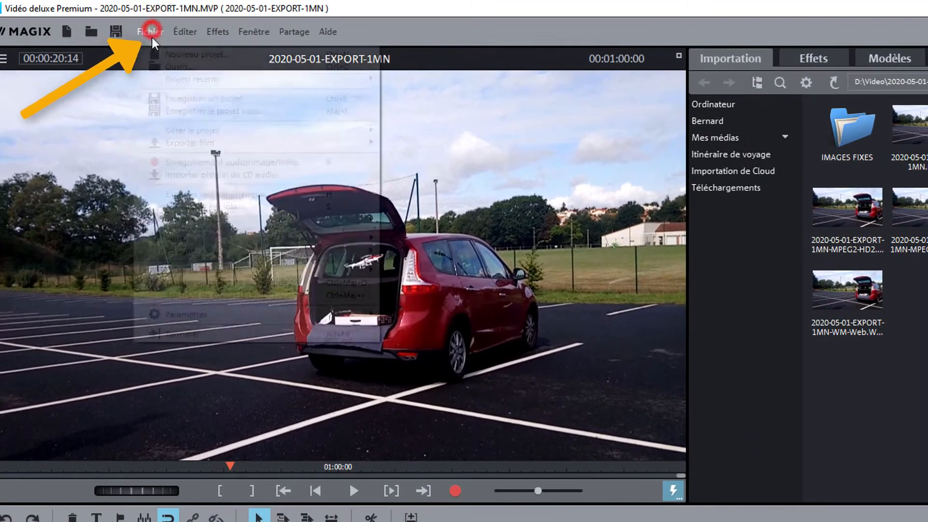
mouse_move(220, 143)
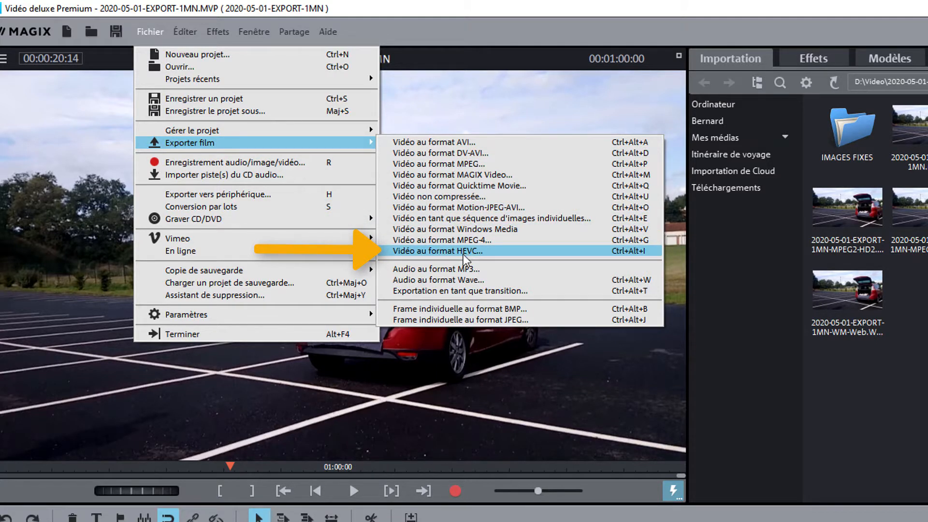
click(445, 142)
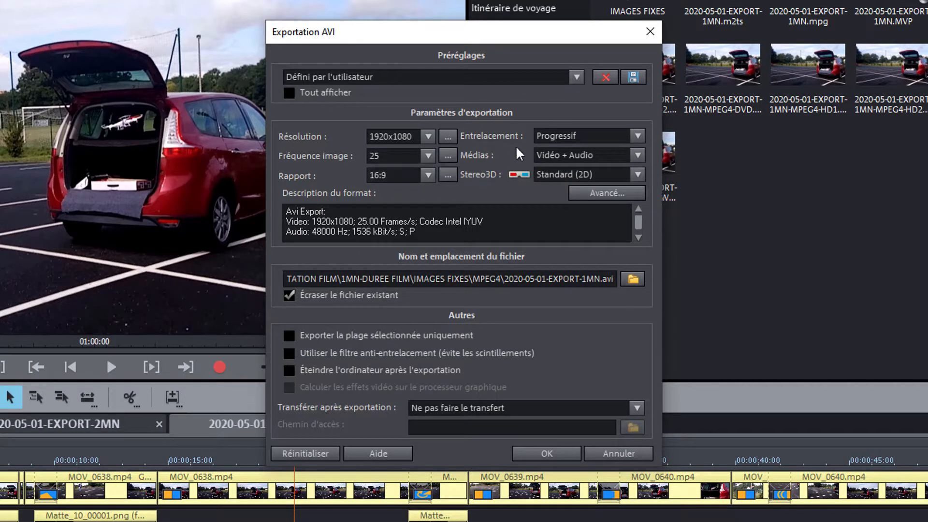
click(633, 278)
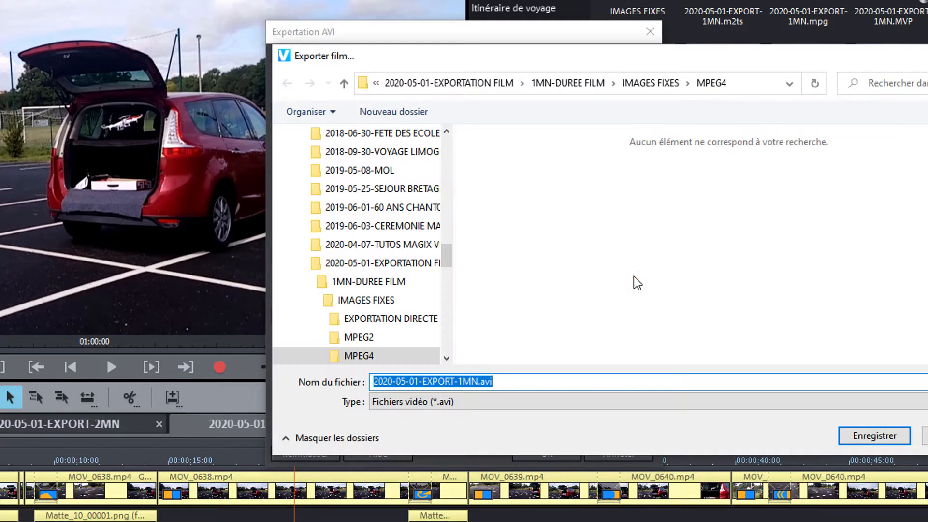
click(544, 87)
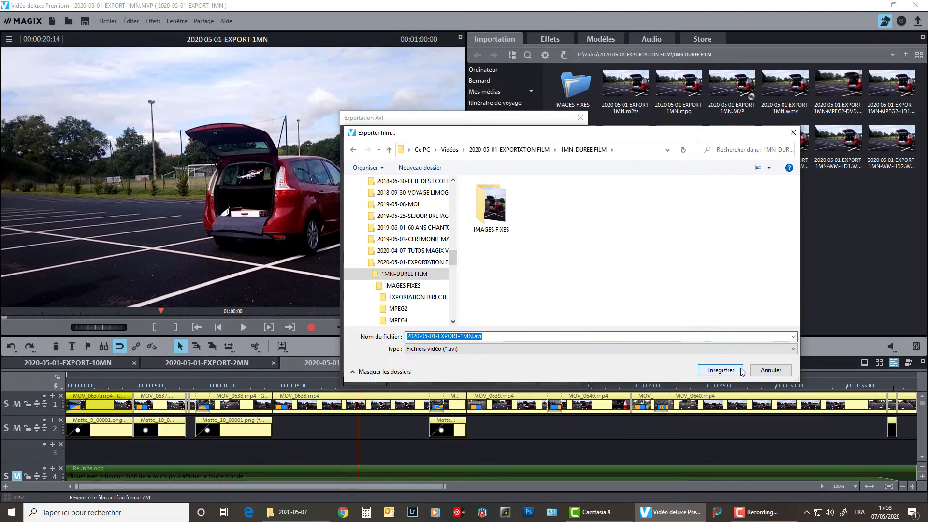
click(742, 371)
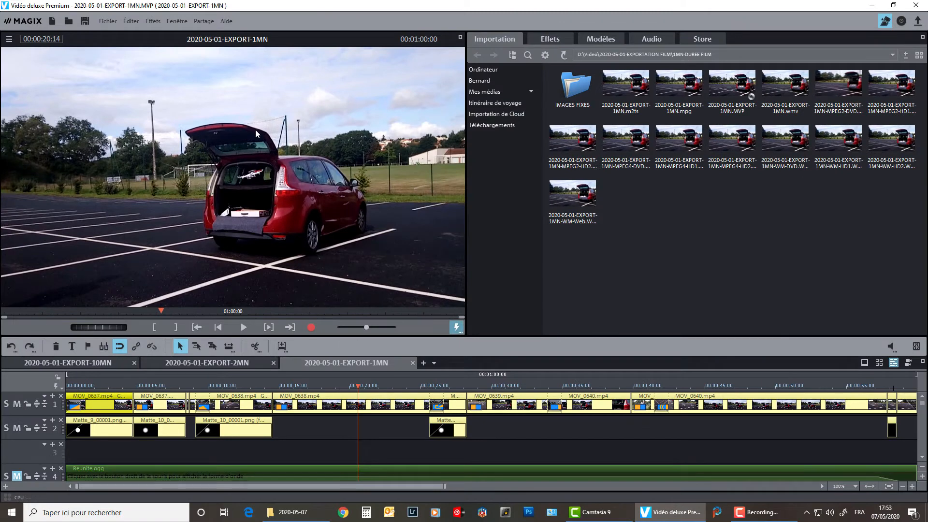
Review the list of film export formats for the 1MN film, then switch through the 2MN film to the 10MN film
click(106, 22)
mouse_move(122, 99)
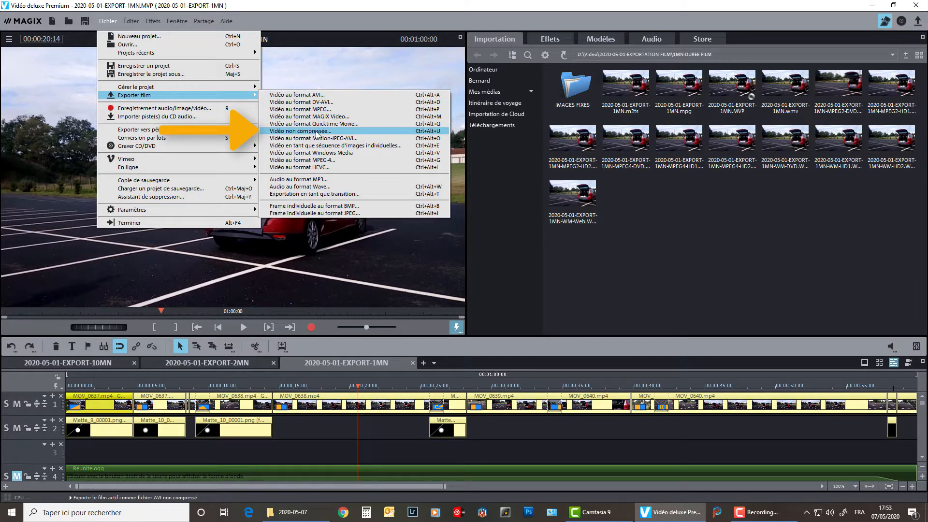
click(329, 159)
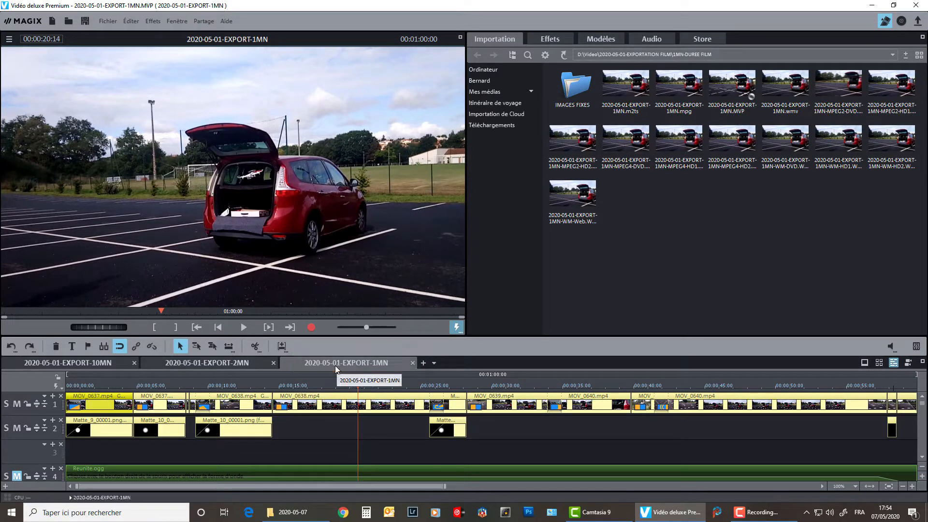
click(217, 362)
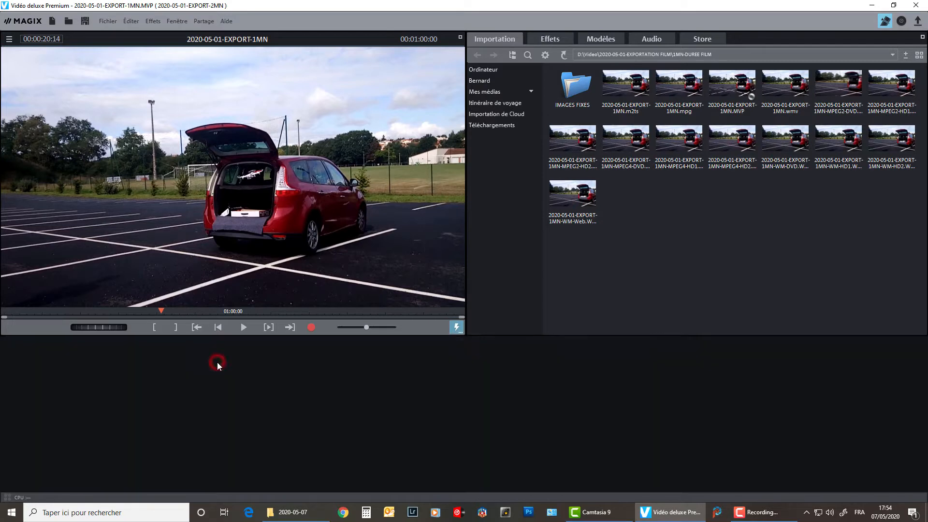
click(112, 362)
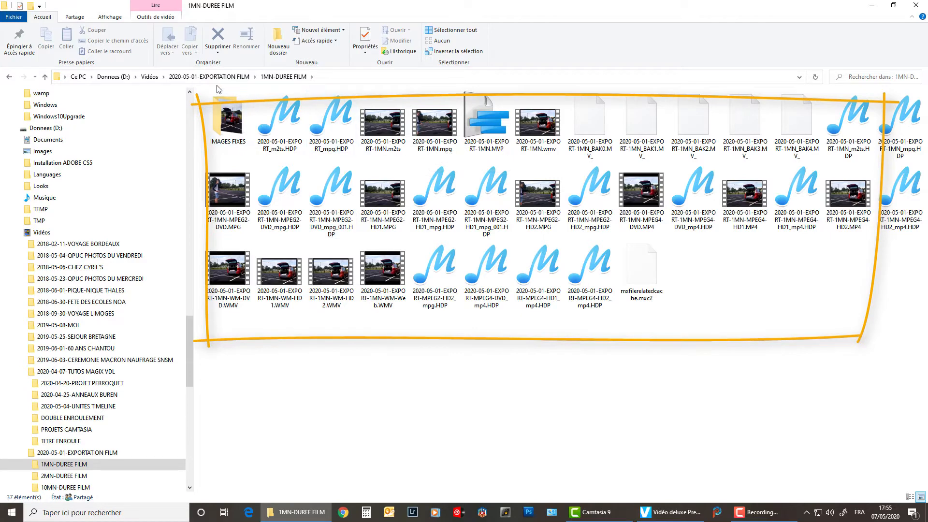
View the exported files in the 2MN-DUREE FILM folder of 2020-05-01-EXPORTATION FILM, then return to Vidéo deluxe
click(203, 78)
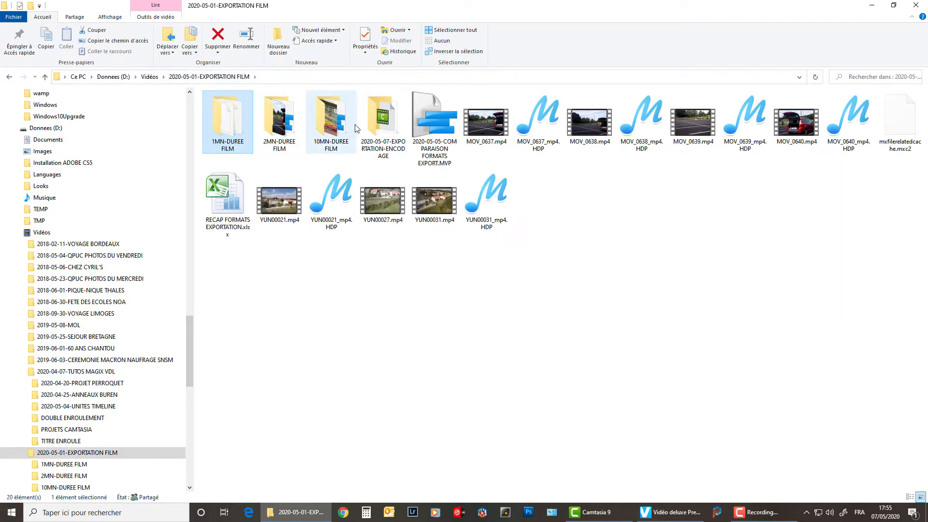
double_click(269, 129)
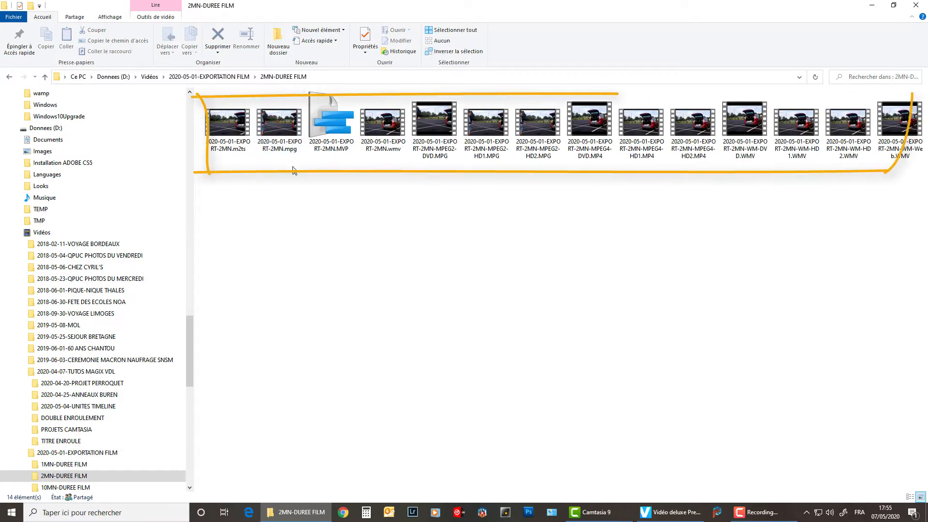
click(675, 514)
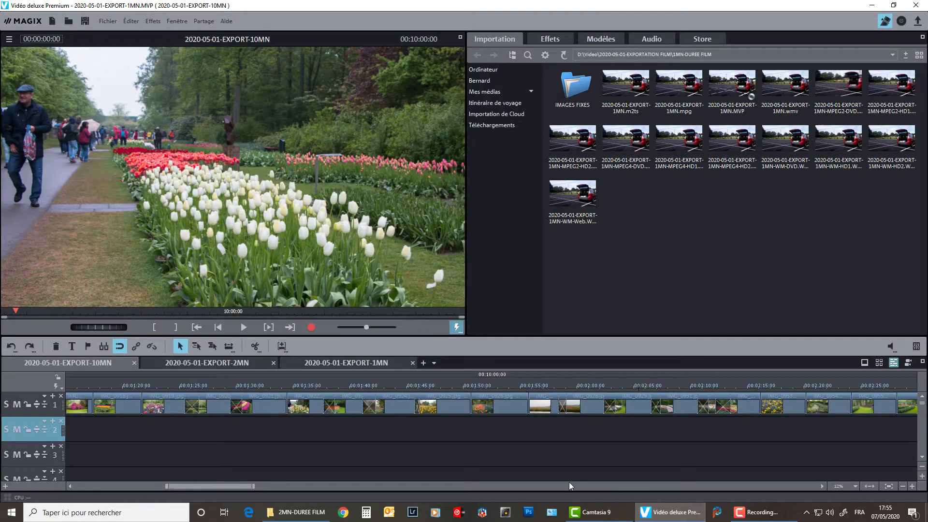
Switch to the 1MN film and choose to export it as a video file
click(345, 364)
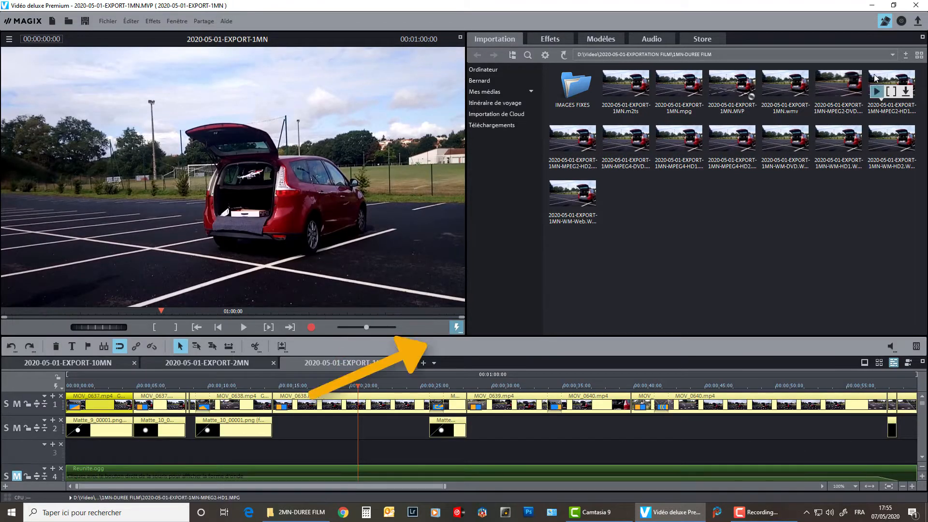
click(918, 22)
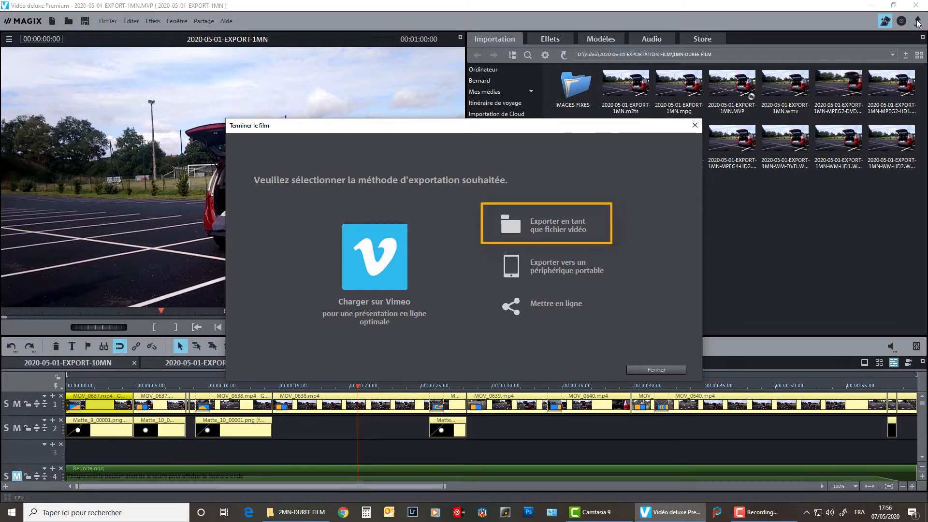
click(538, 224)
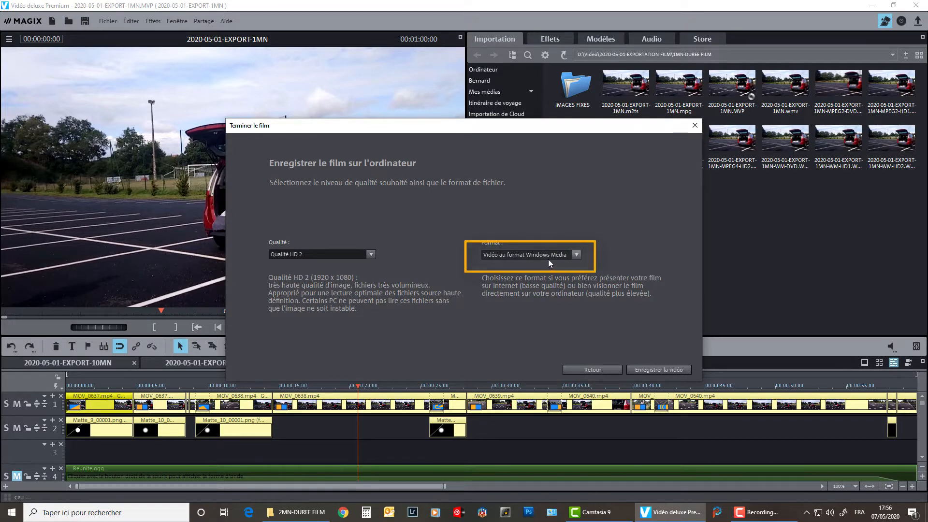
Review the Windows Media quality levels by selecting Qualité Web, DVD, HD 1 and HD 2 in turn
click(371, 255)
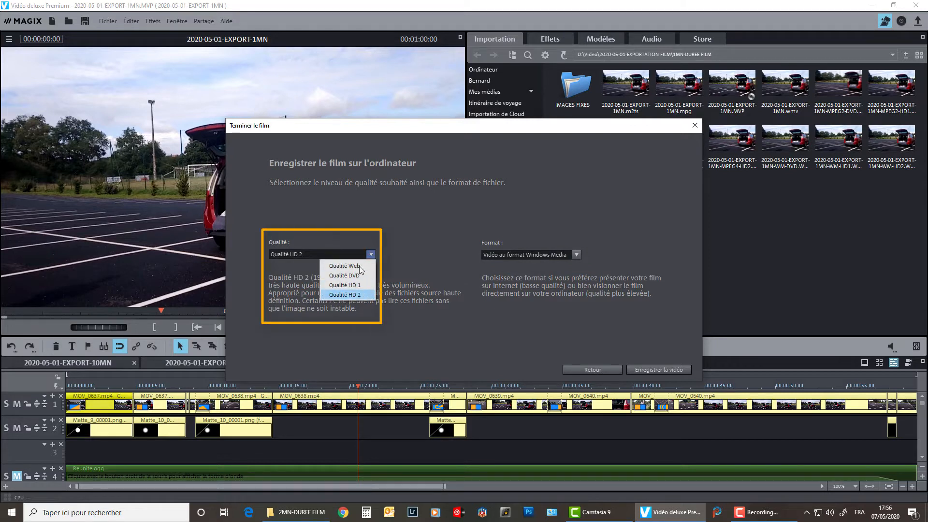
click(360, 266)
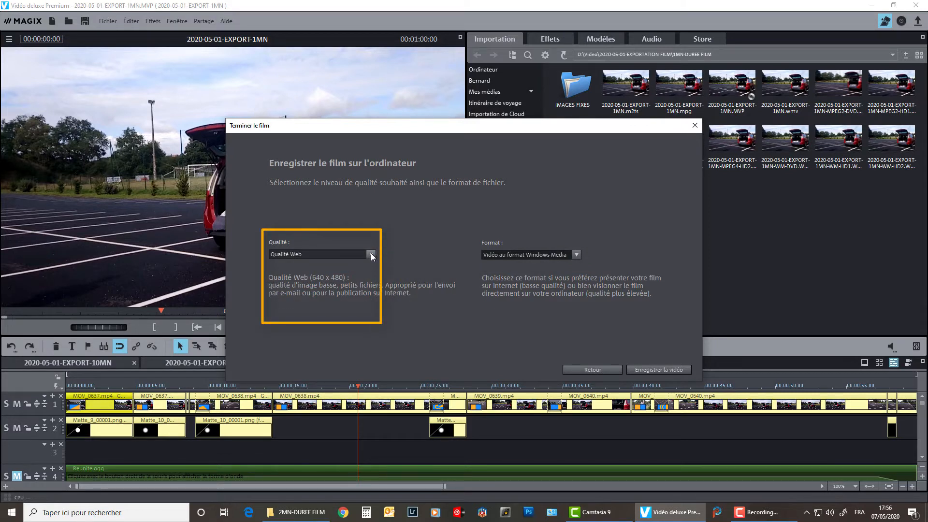
click(371, 254)
click(363, 275)
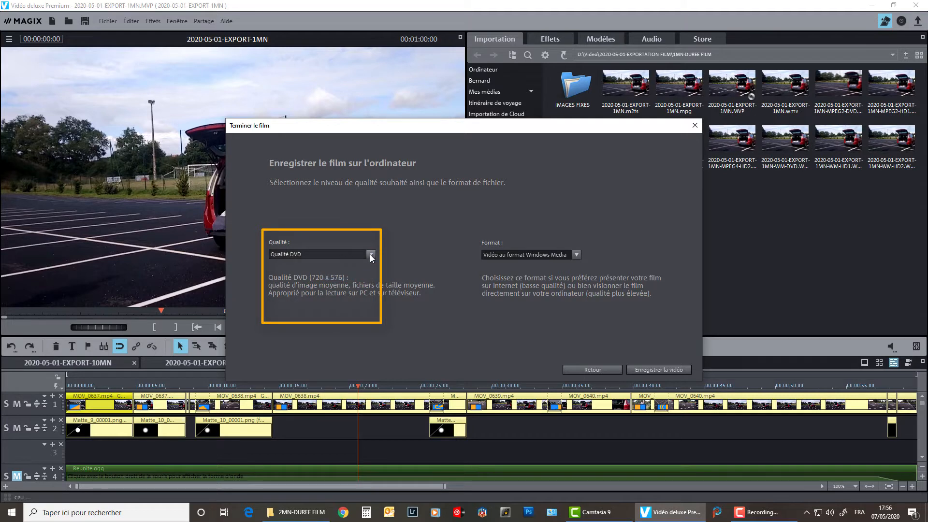
click(370, 254)
click(360, 284)
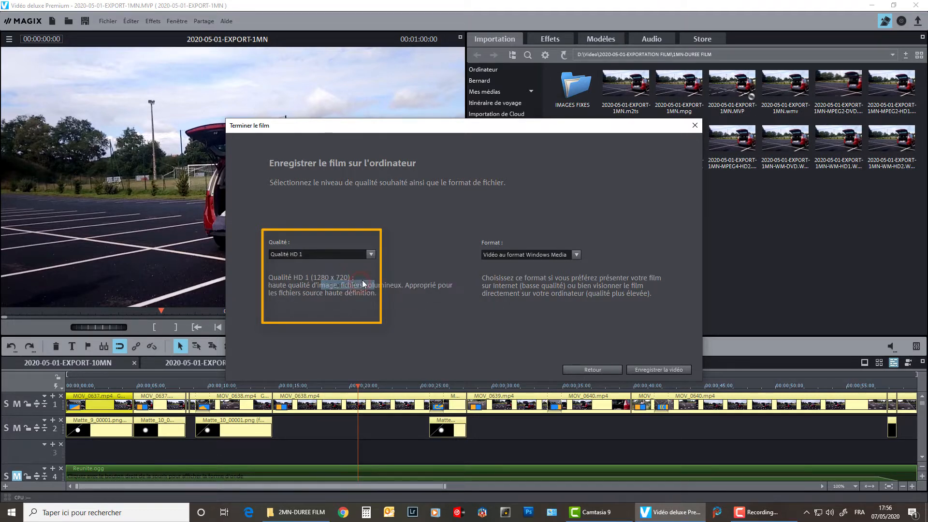
click(370, 255)
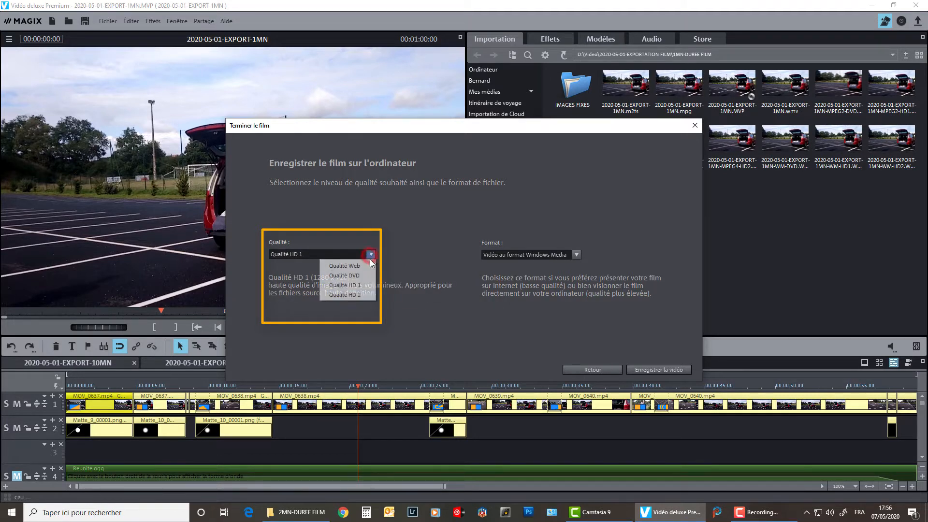
click(364, 295)
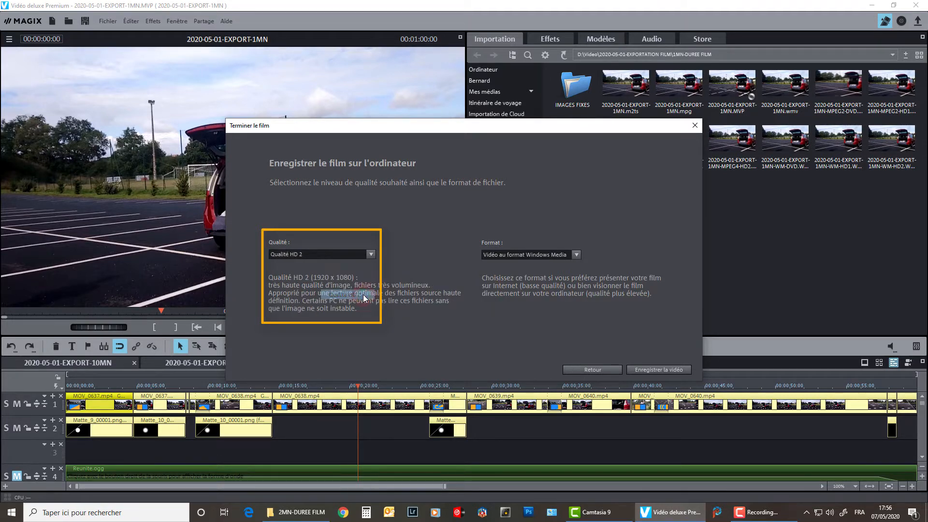
Set the export format to MPEG-2 and review its quality levels: Qualité DVD, HD 1 and HD 2
click(577, 254)
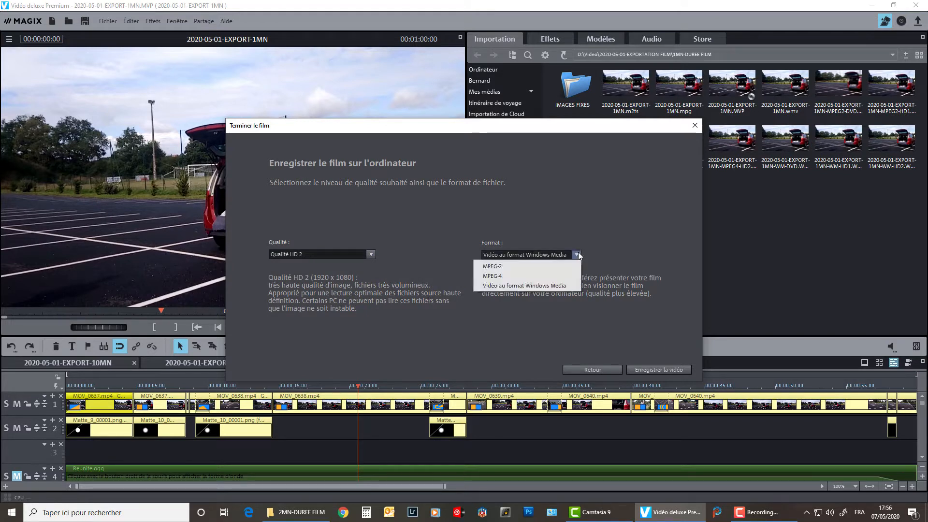
click(499, 266)
click(371, 255)
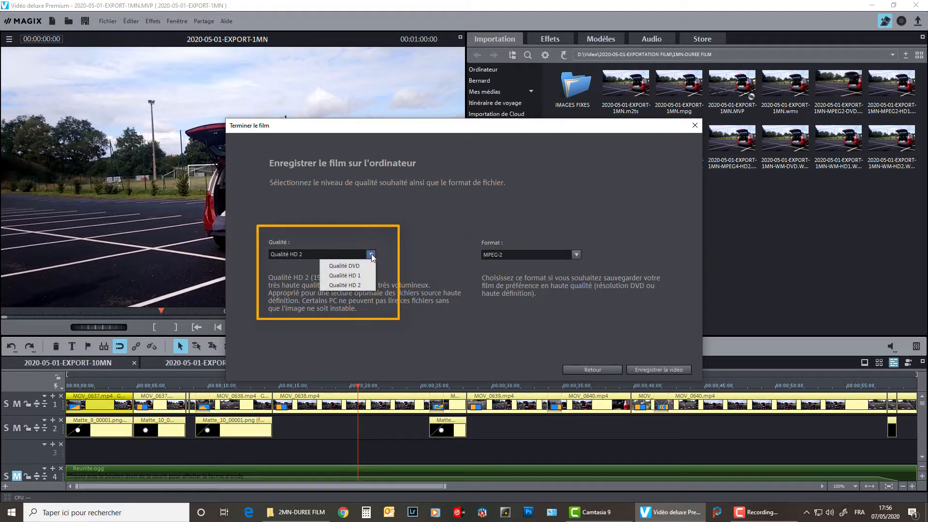
click(363, 266)
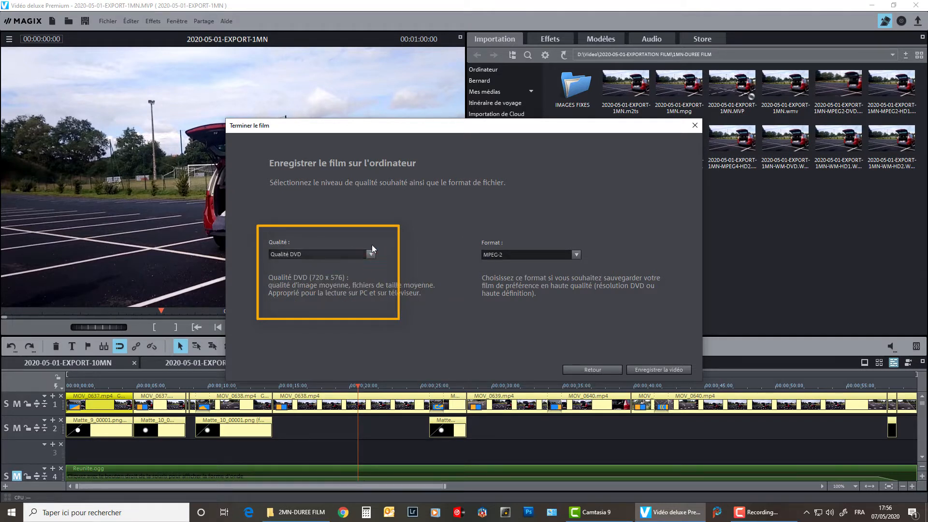
click(371, 254)
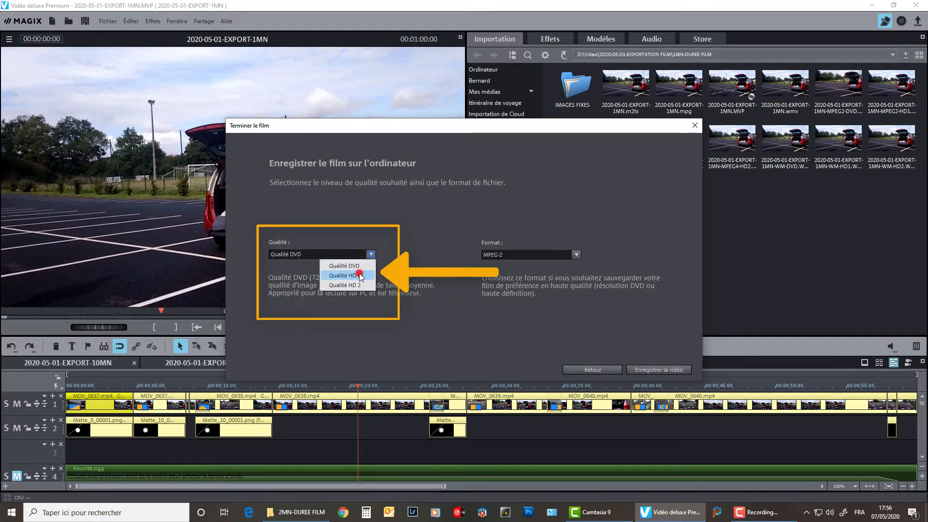
click(360, 275)
click(371, 254)
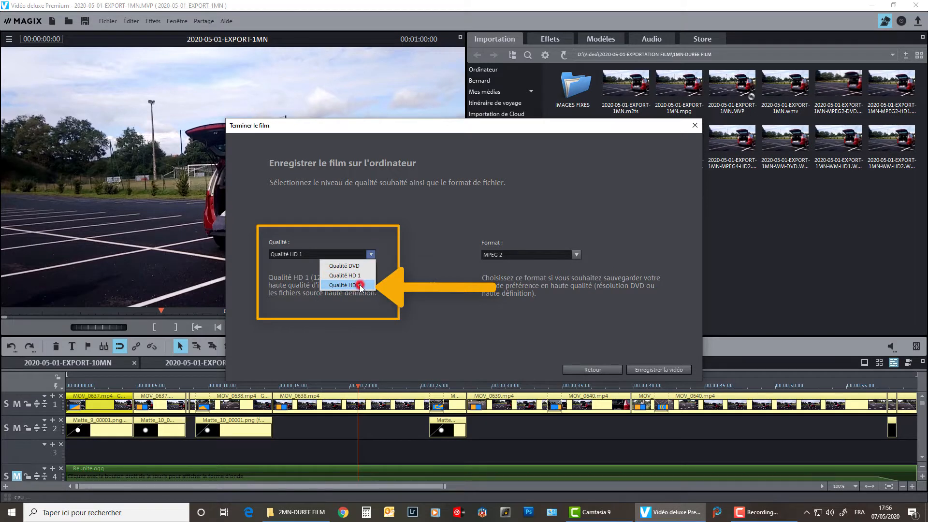
click(360, 285)
Set the export format to MPEG-4, review Qualité DVD, HD 1 and HD 2, and close the export dialog without saving a video
click(576, 254)
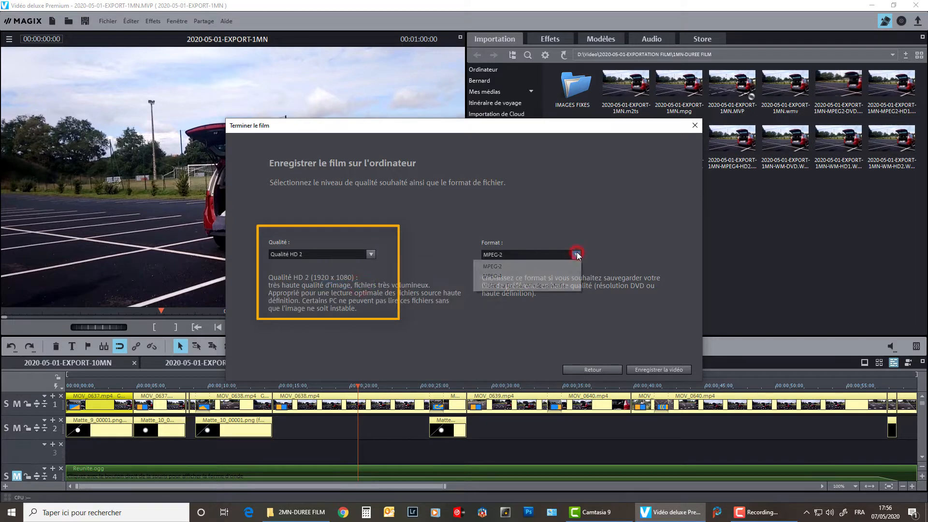
click(503, 275)
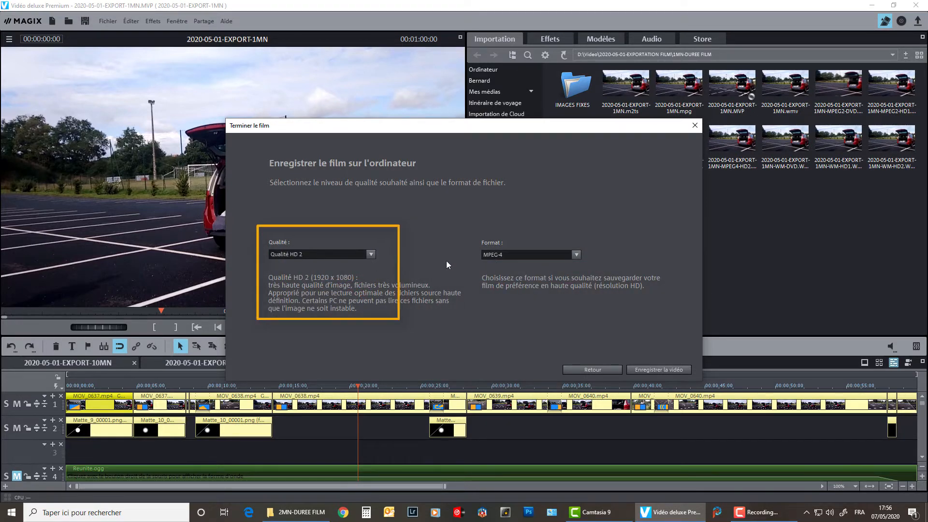
click(371, 254)
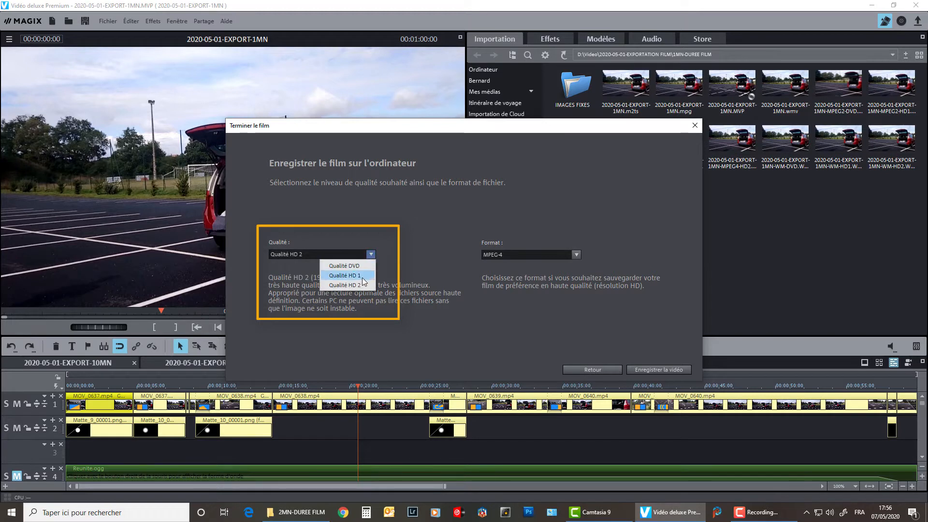
click(360, 266)
click(371, 253)
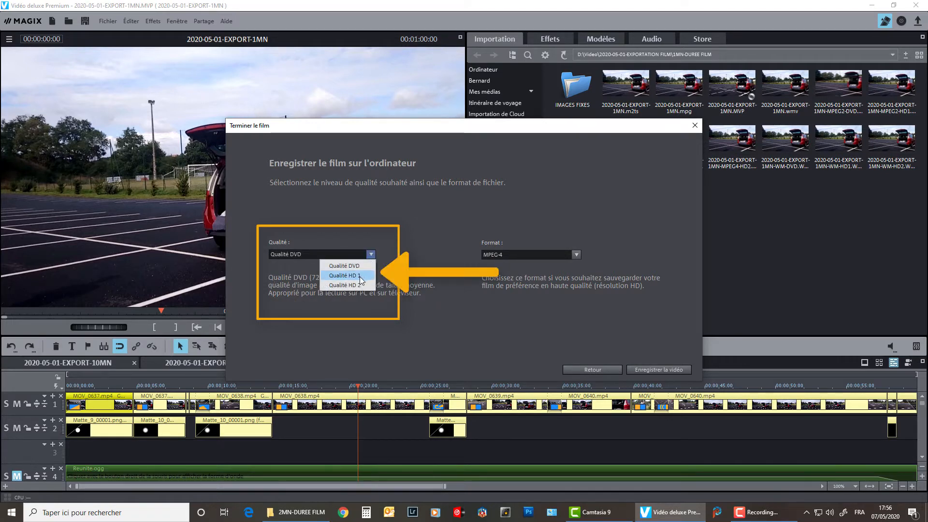
click(360, 275)
click(370, 255)
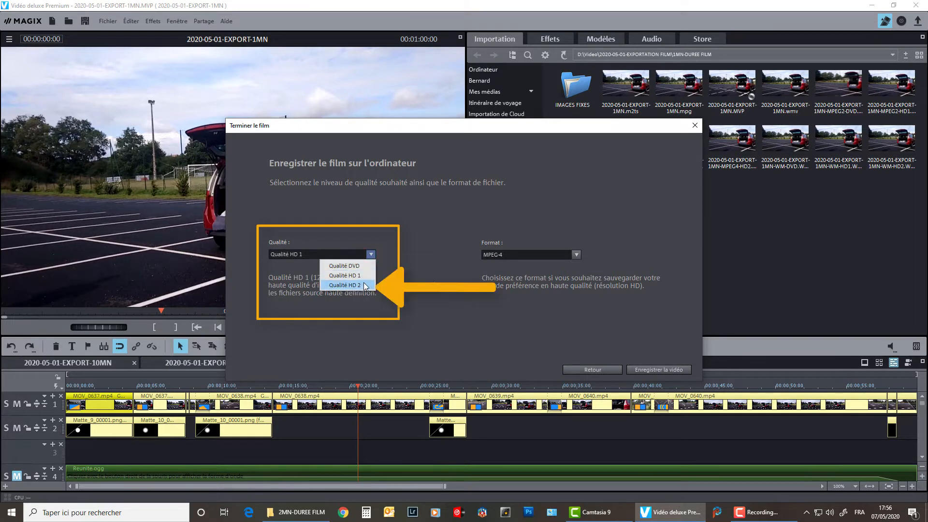
click(364, 285)
click(580, 370)
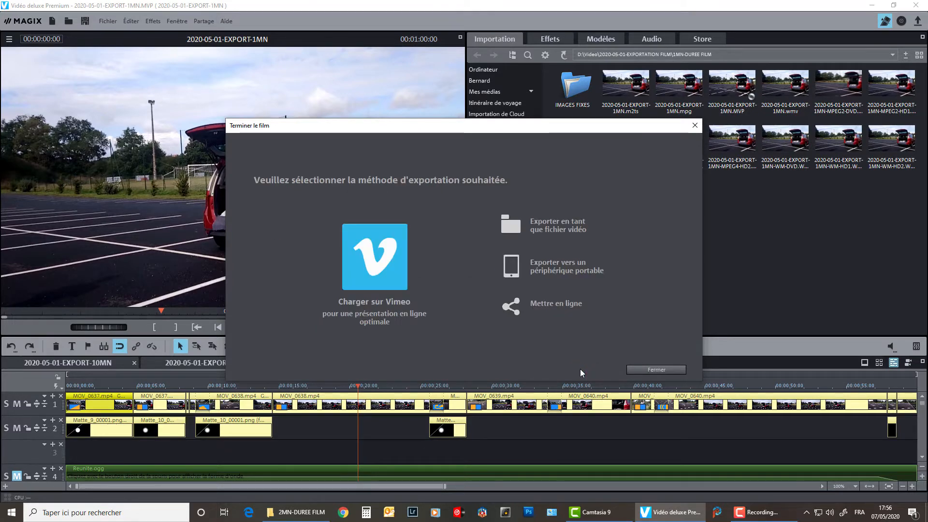
click(654, 369)
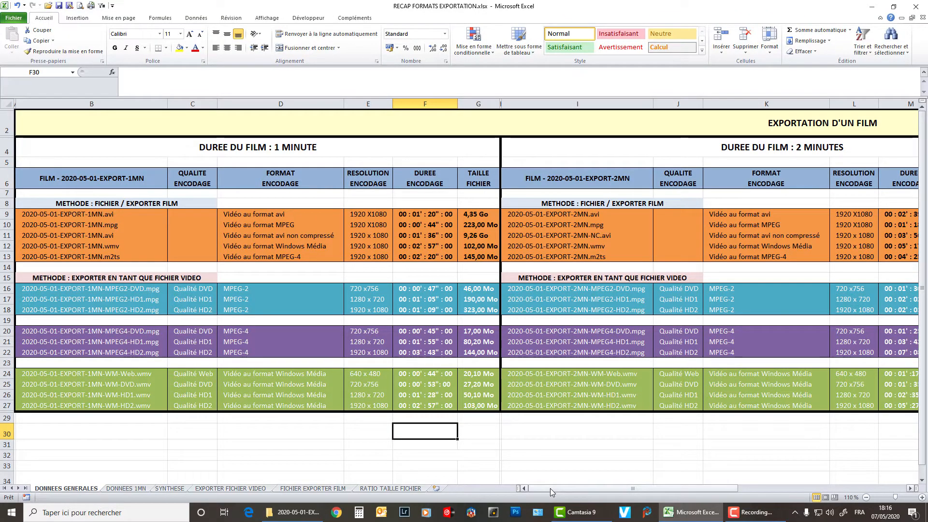
In Excel, examine the 1- and 2-minute export tables on DONNEES GENERALES, view the DONNEES 1MN sheet and return to DONNEES GENERALES
mouse_move(550, 489)
mouse_down()
mouse_move(561, 488)
mouse_move(534, 489)
mouse_up()
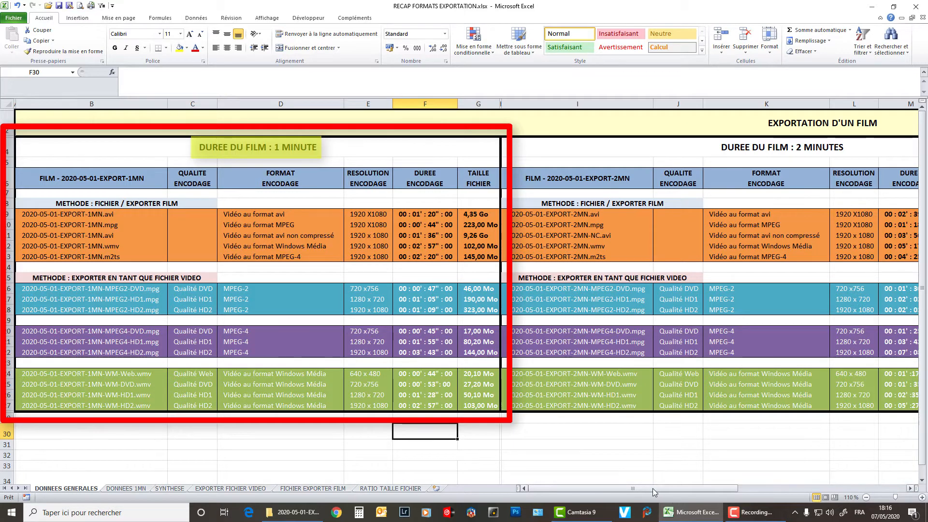
mouse_move(653, 488)
mouse_down()
mouse_move(721, 485)
mouse_move(710, 487)
mouse_up()
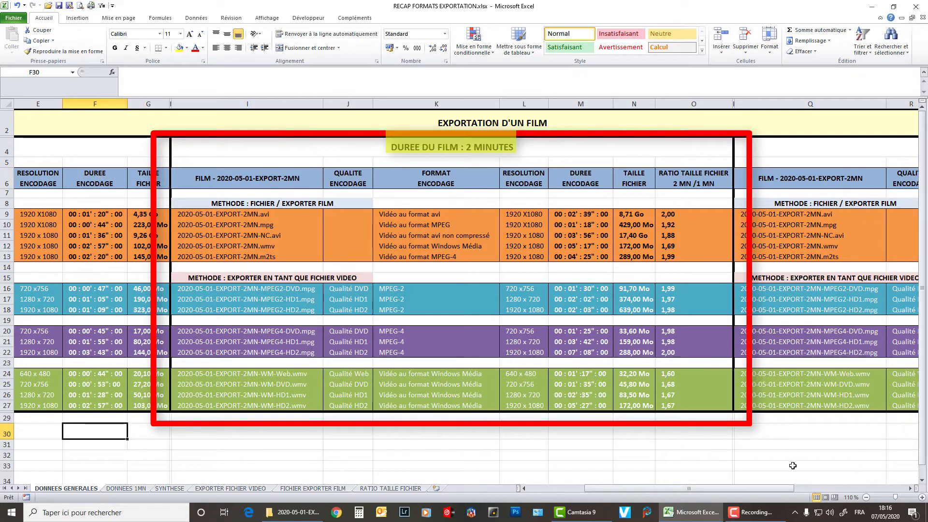
mouse_move(749, 488)
mouse_down()
mouse_move(848, 484)
mouse_move(377, 500)
mouse_up()
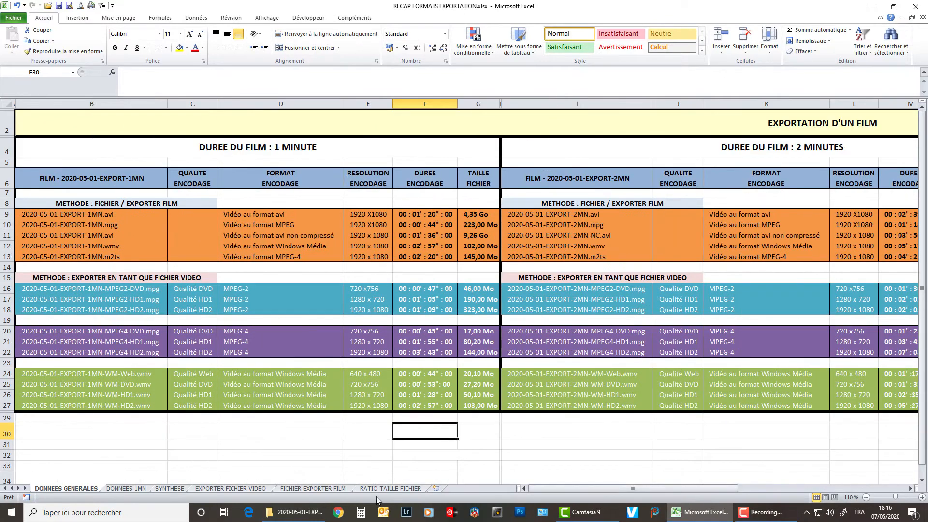
click(125, 489)
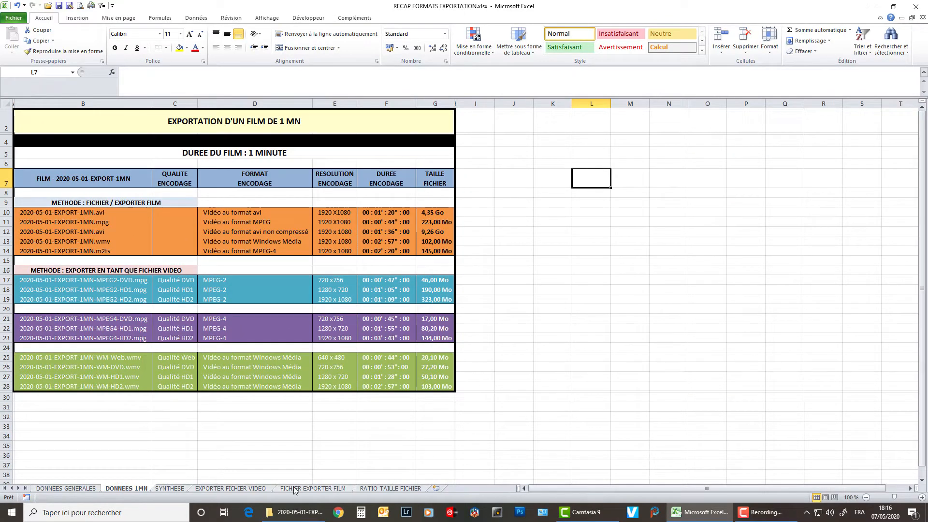
click(66, 489)
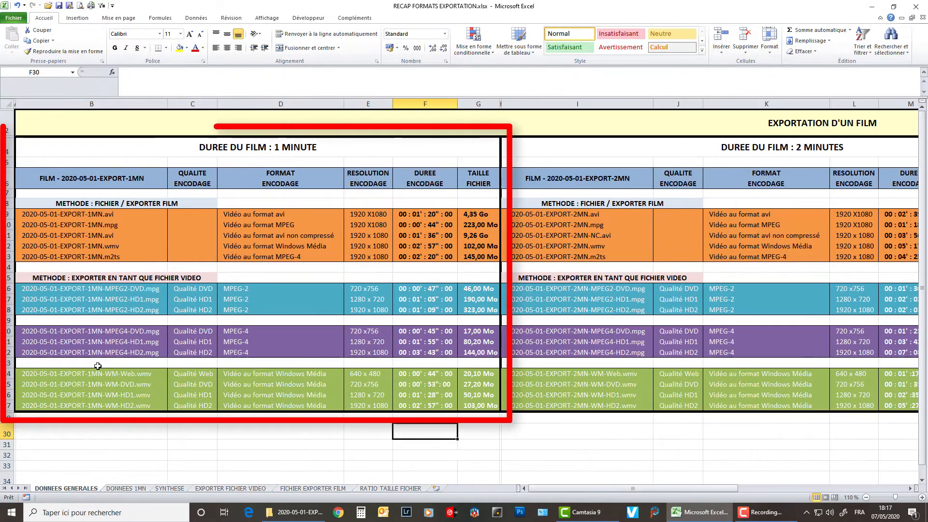